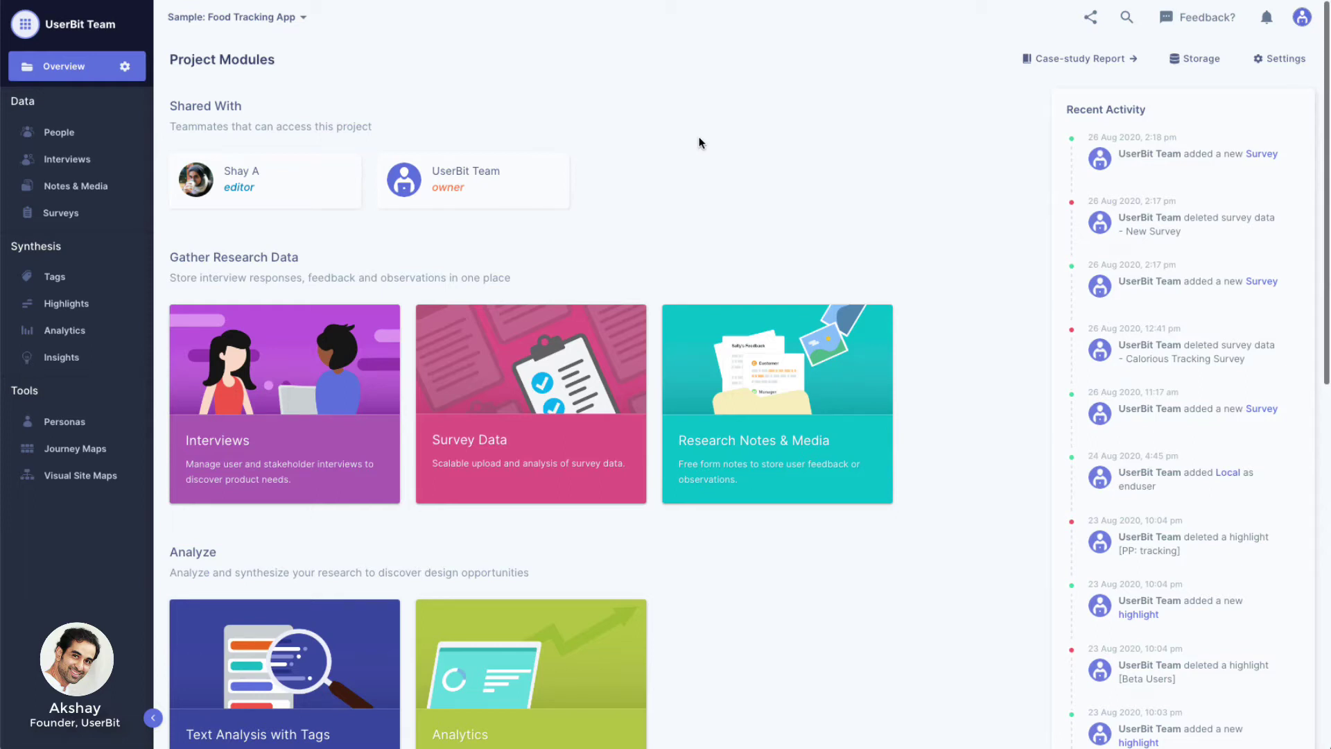
# Step: Open the project's tag board, browse its categories, and open a blank new-tag entry in Segment: Location without saving it
pyautogui.click(76, 278)
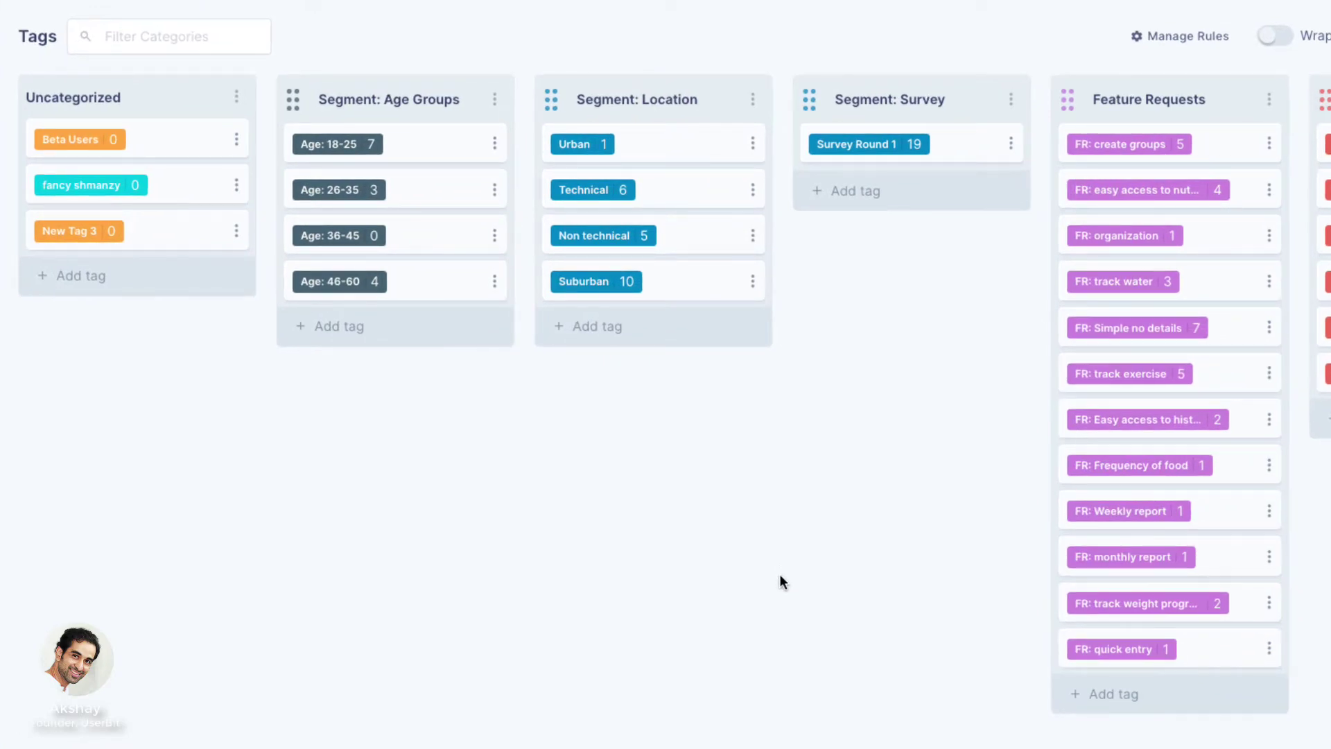
pyautogui.hscroll(4, 779, 573)
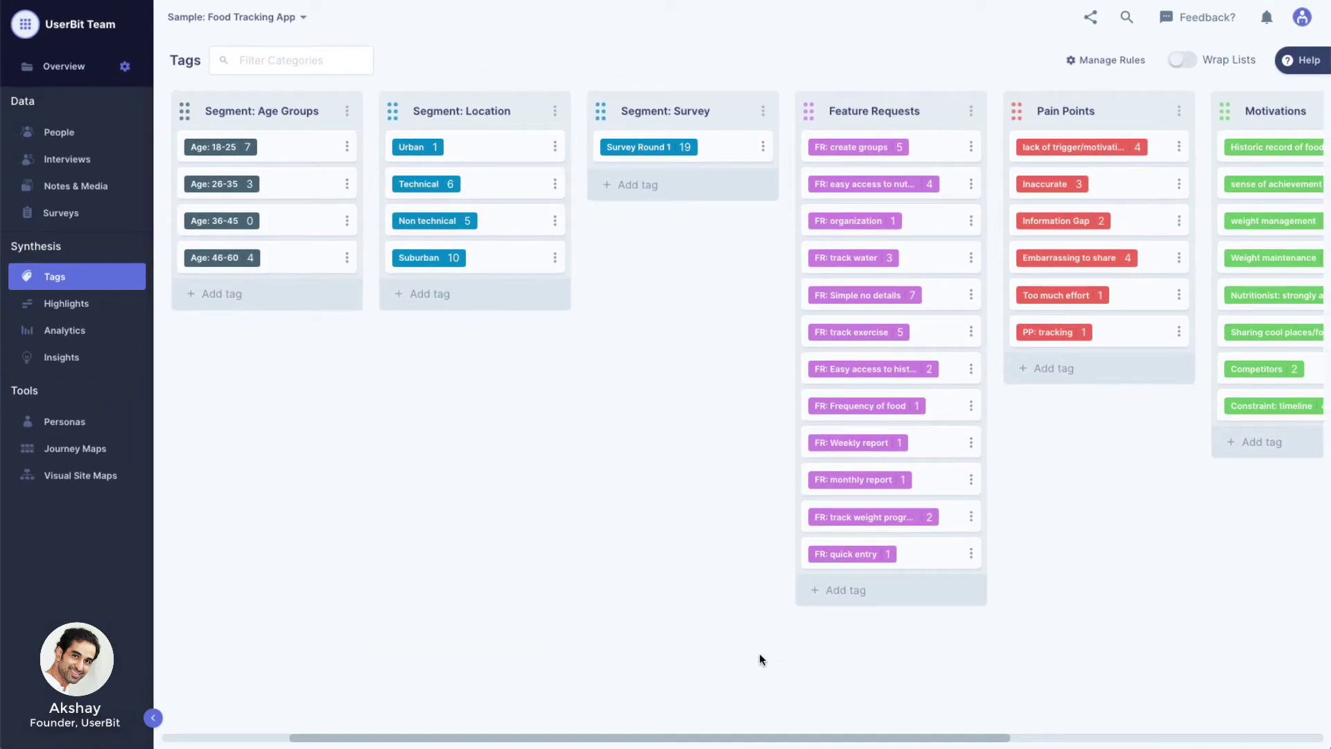
pyautogui.click(430, 294)
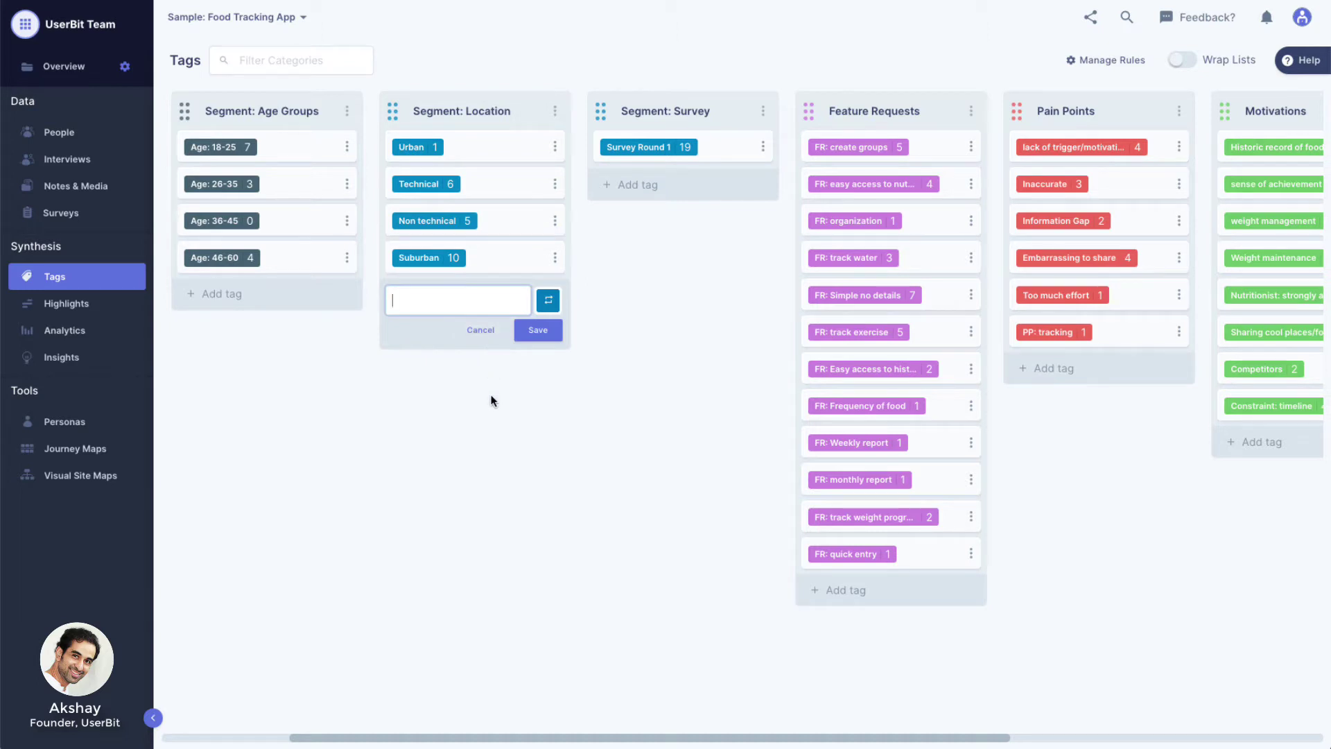
pyautogui.click(478, 332)
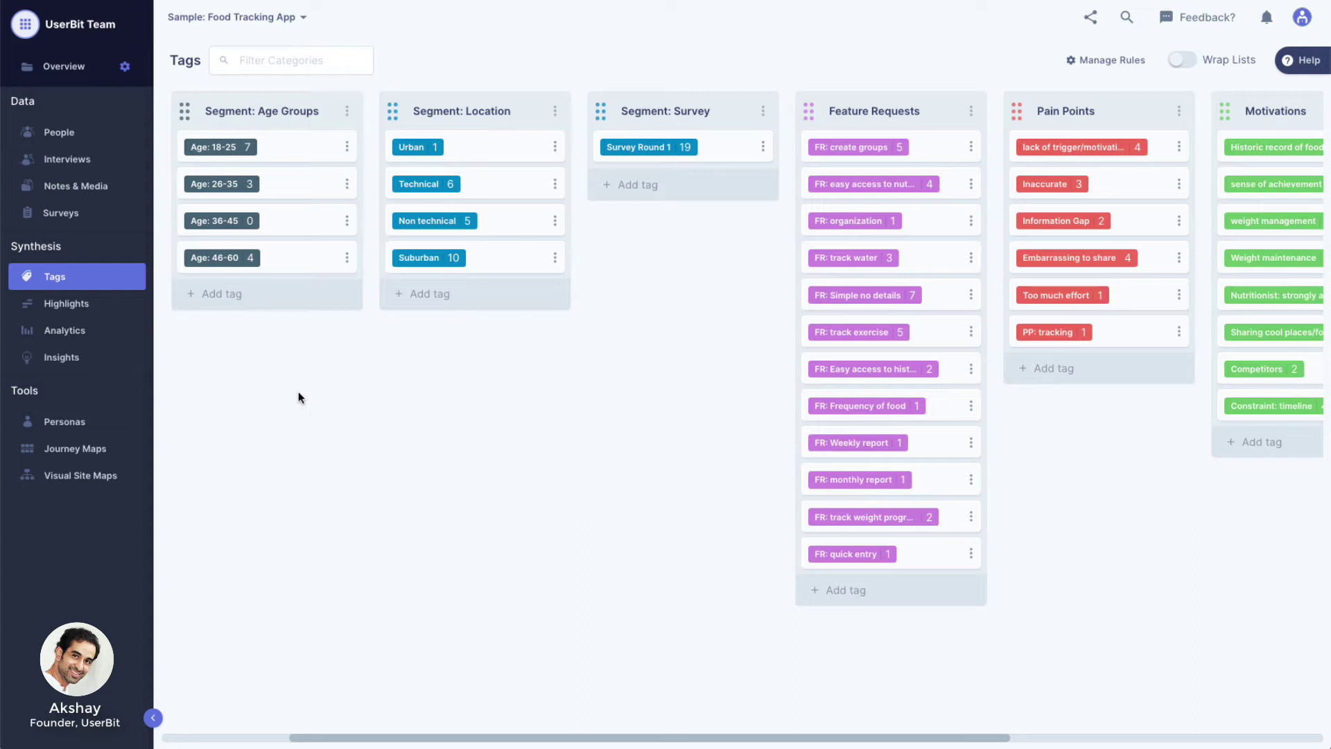
# Step: View the profile of the first participant in the People list and open their User Interviews record
pyautogui.click(99, 138)
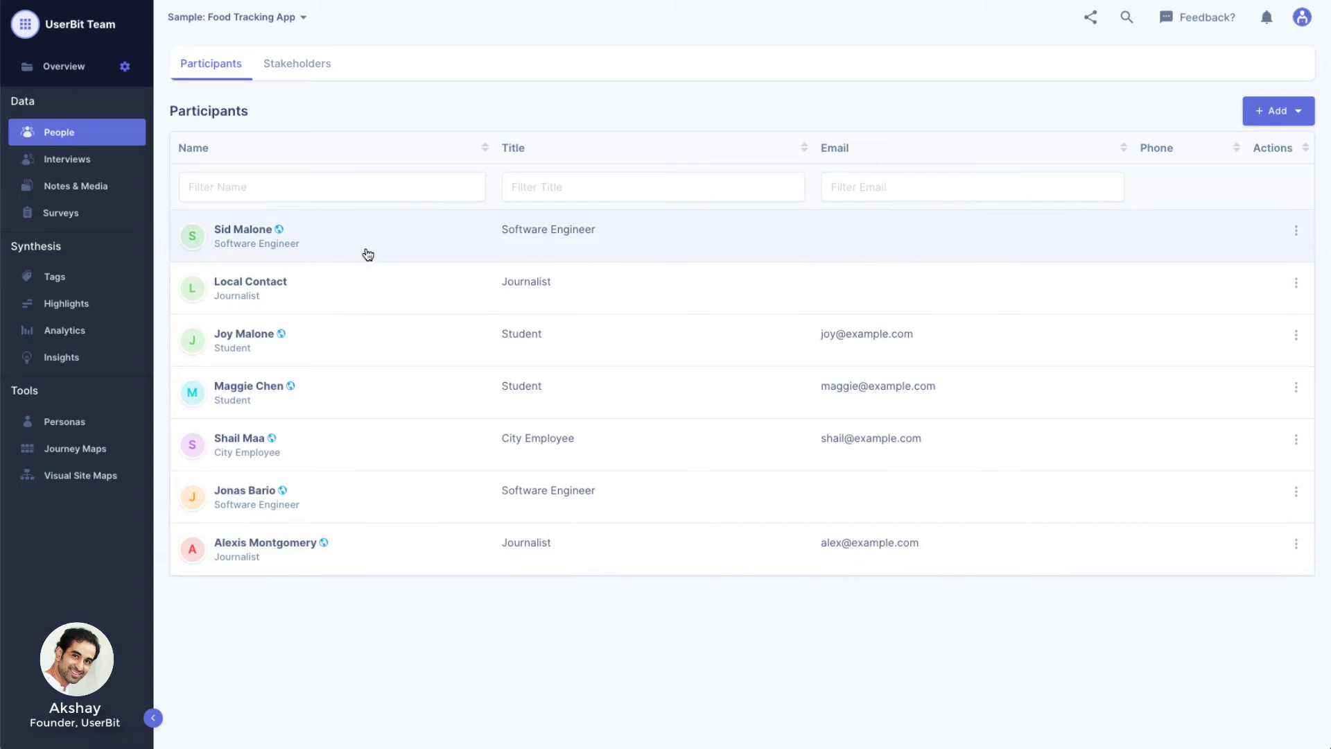
pyautogui.click(366, 250)
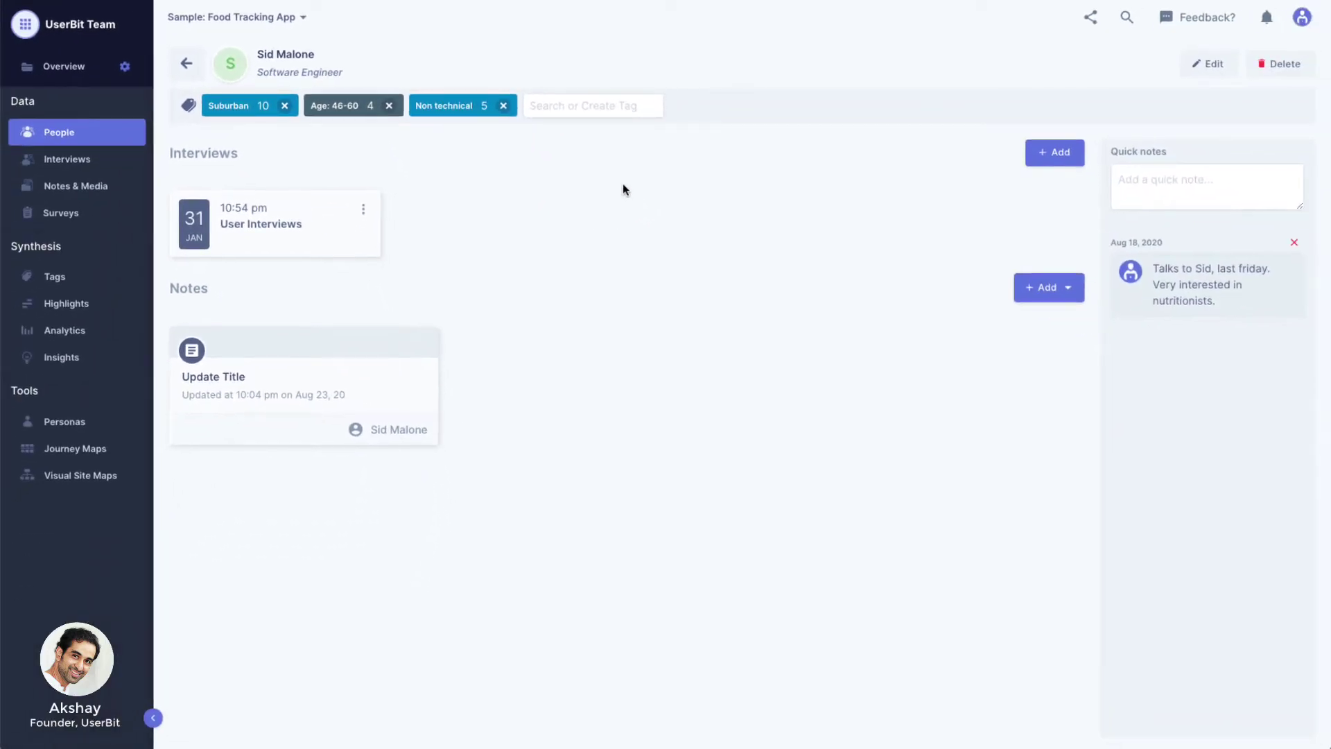
pyautogui.click(281, 228)
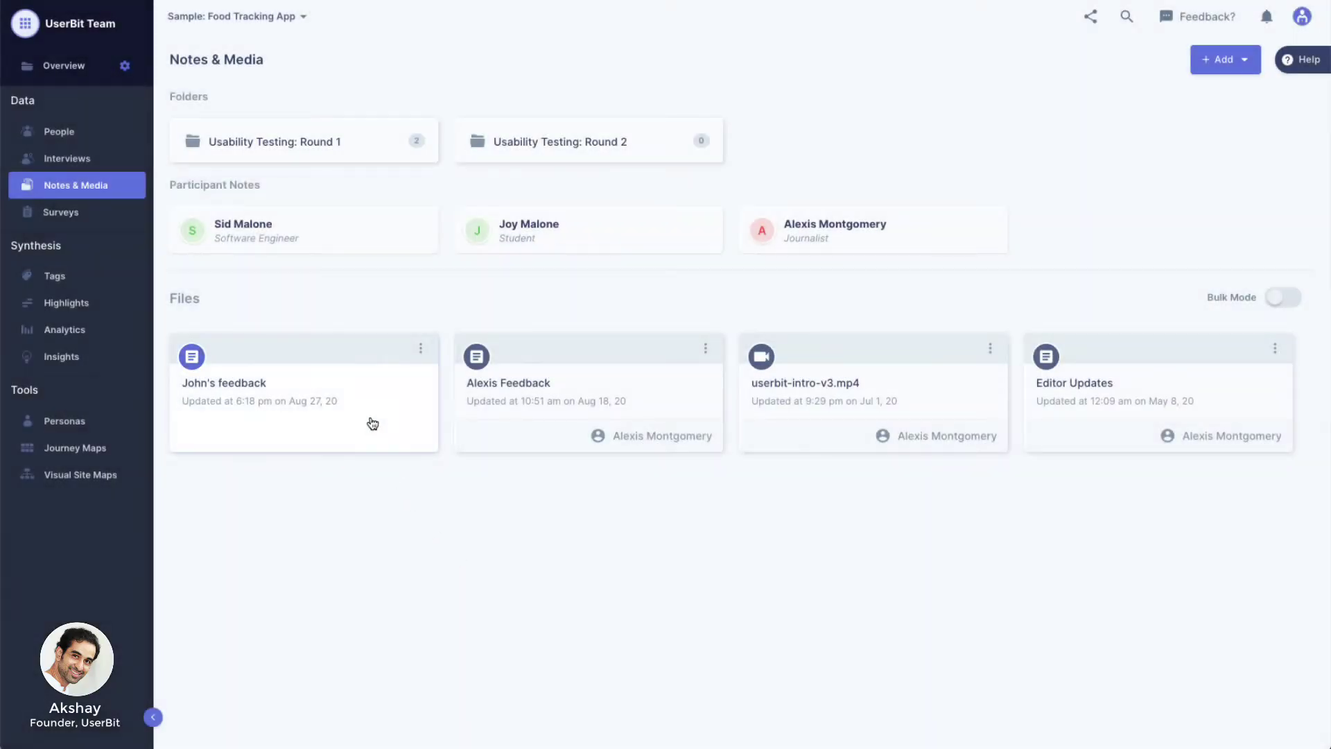
# Step: Attach the most recently updated feedback note in Notes & Media to the first software engineer among the user participants
pyautogui.click(373, 423)
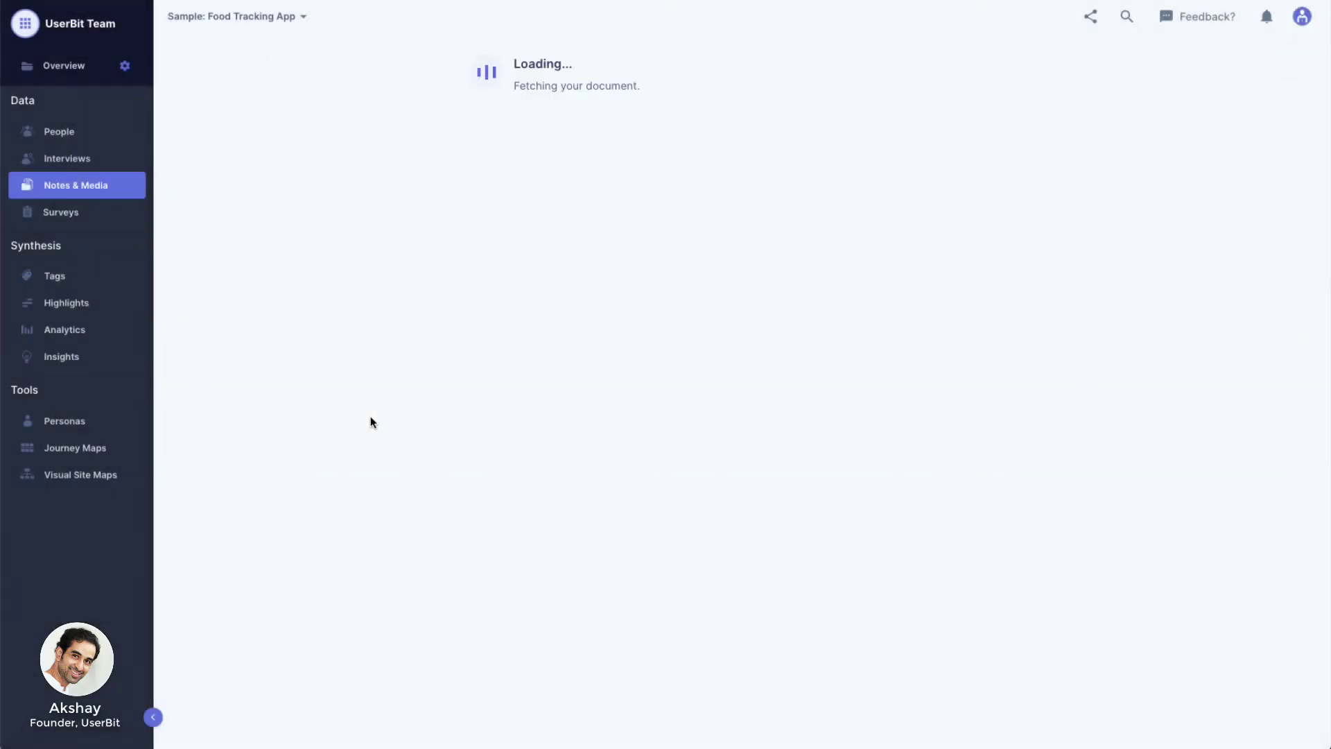
pyautogui.click(645, 104)
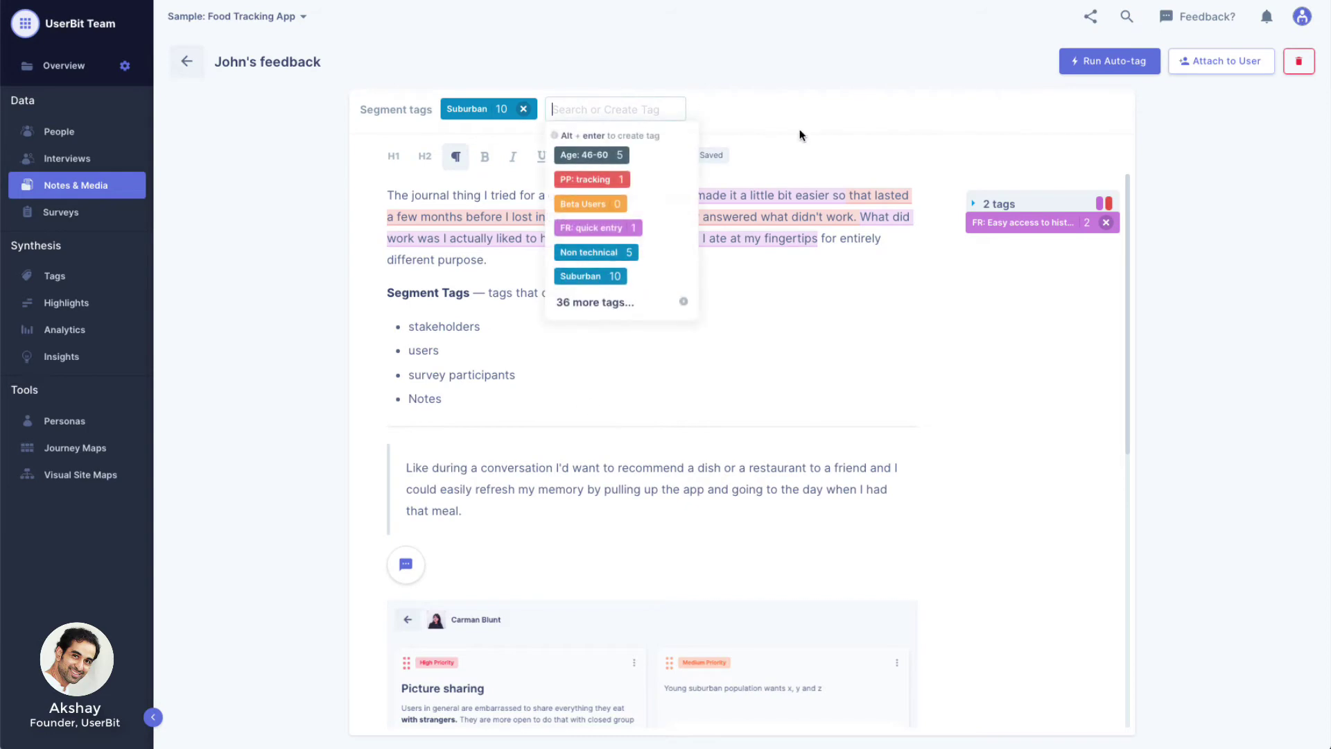
pyautogui.click(1226, 62)
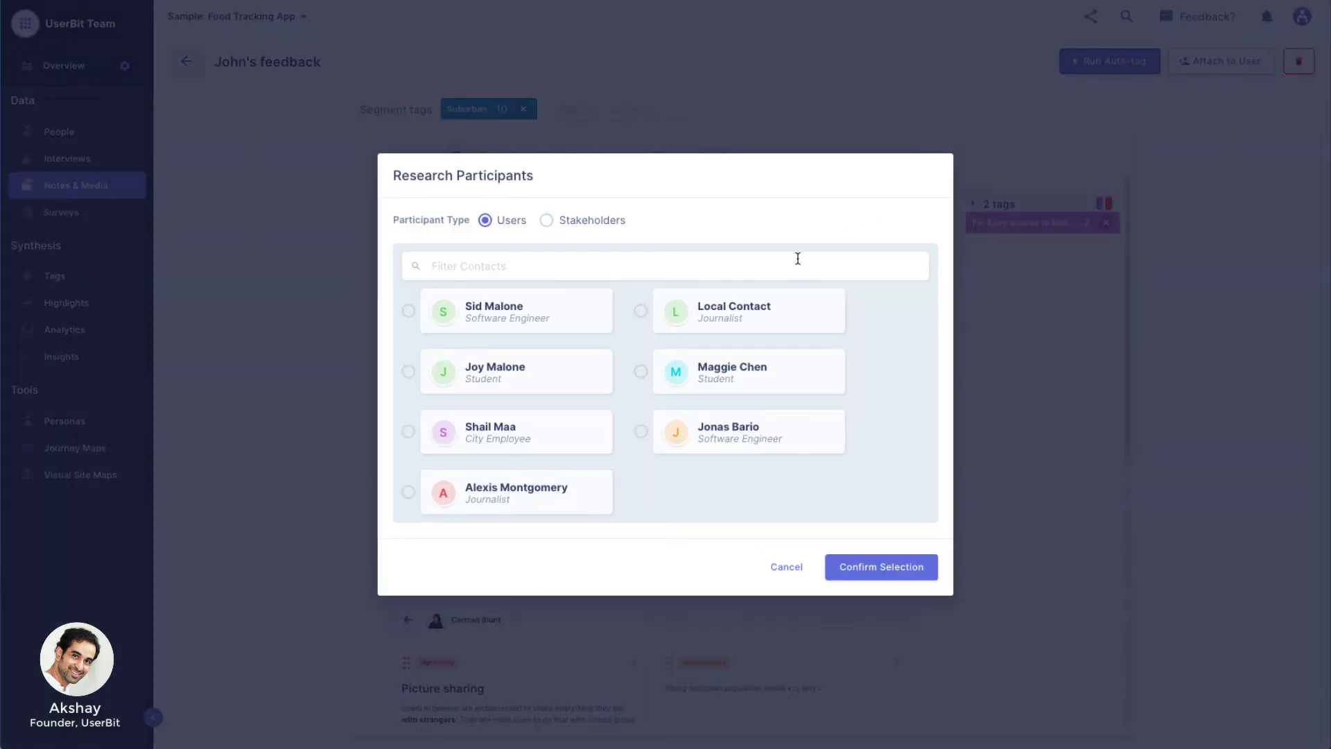
pyautogui.click(536, 326)
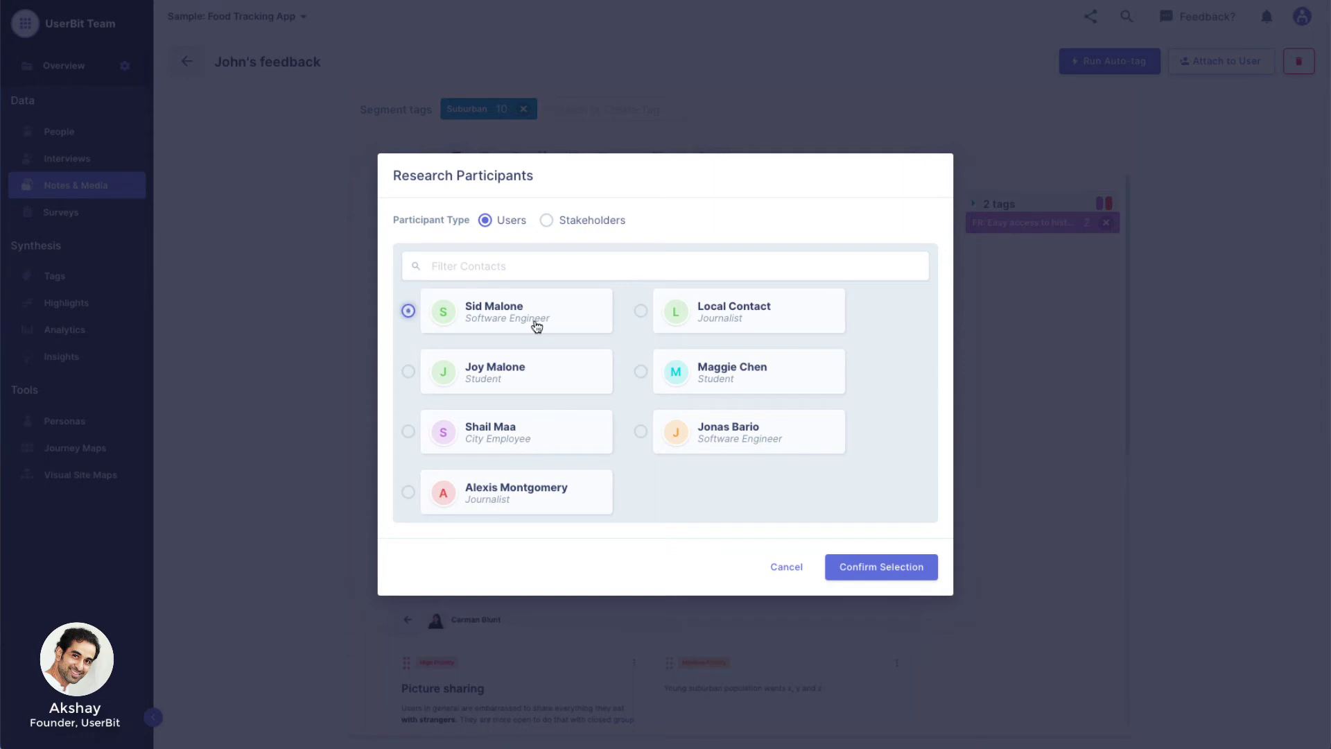
pyautogui.click(858, 568)
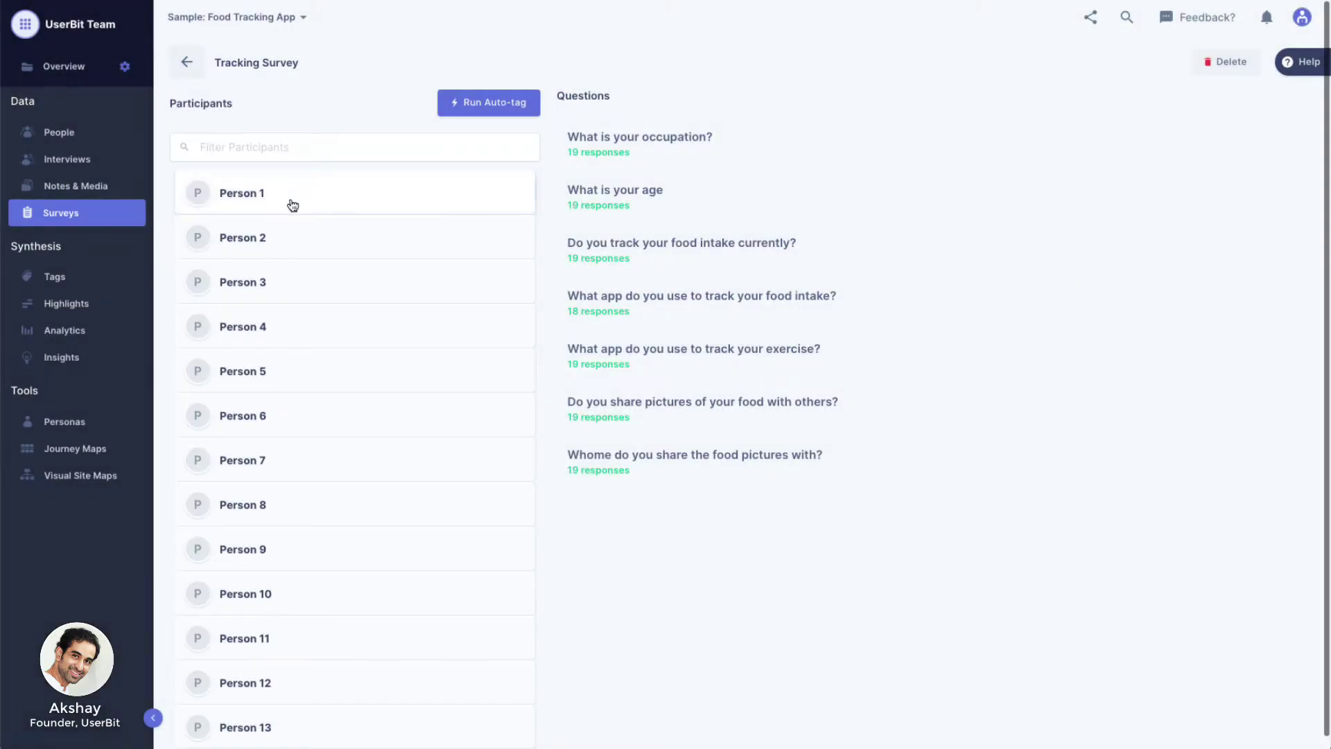
# Step: Assign the segment tag Age: 46-60 to Person 1 in the Tracking Survey
pyautogui.click(290, 203)
pyautogui.click(323, 152)
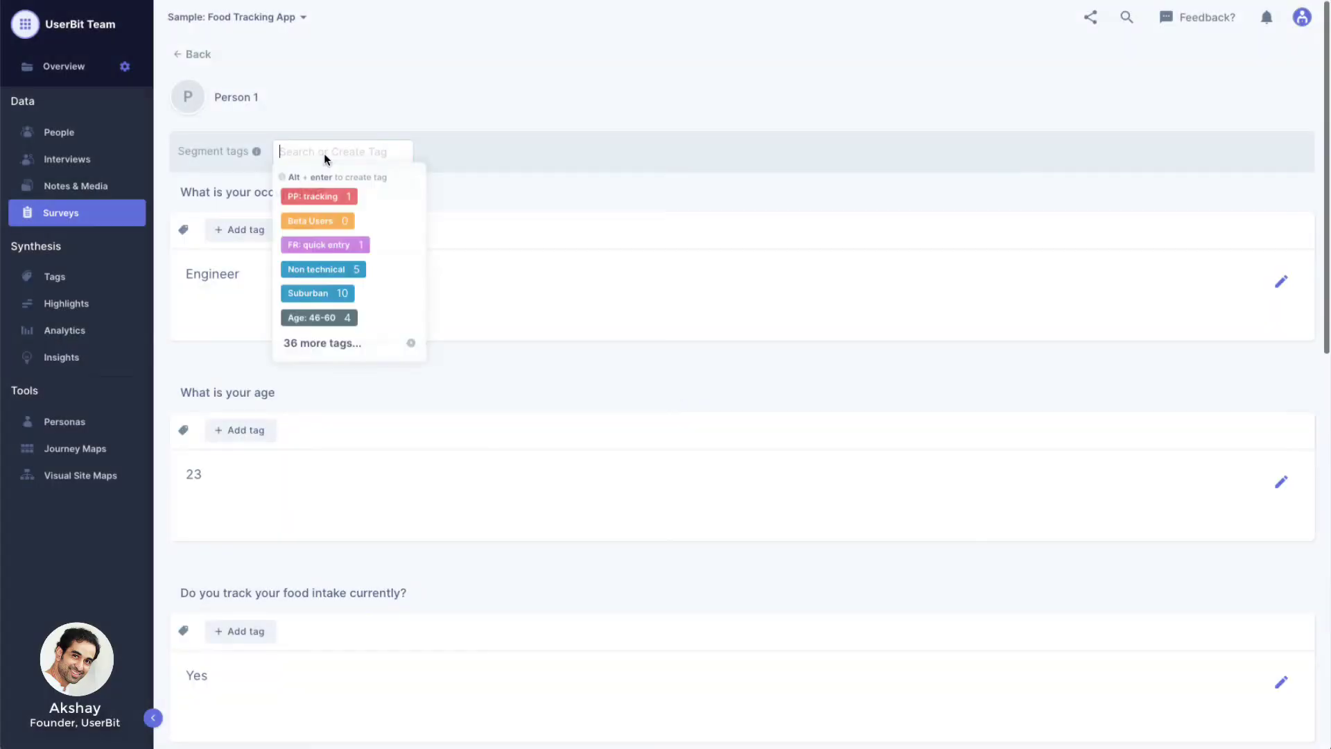
pyautogui.click(327, 313)
pyautogui.click(650, 66)
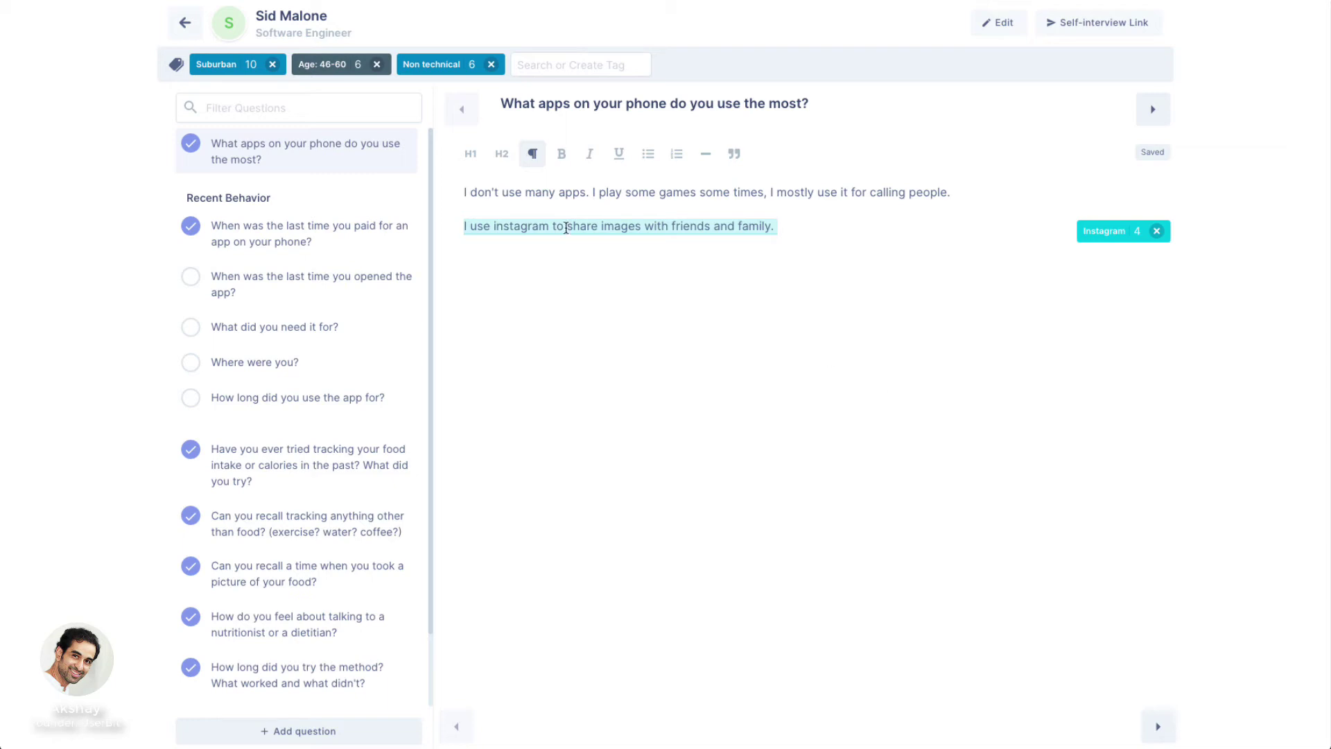
# Step: Tag the opening words "I don't use many apps" in the interview answer about most-used phone apps with PP: tracking
pyautogui.moveTo(463, 193); pyautogui.dragTo(607, 195)
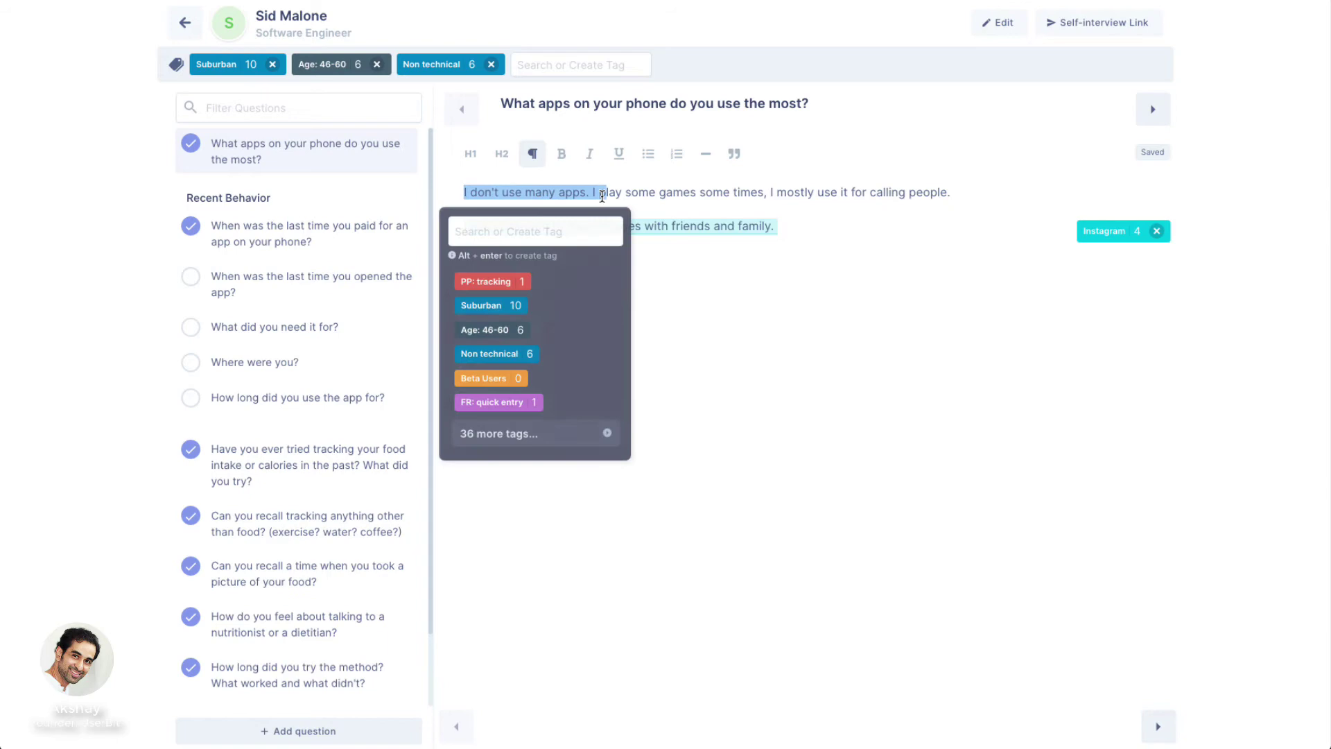
pyautogui.press('Return')
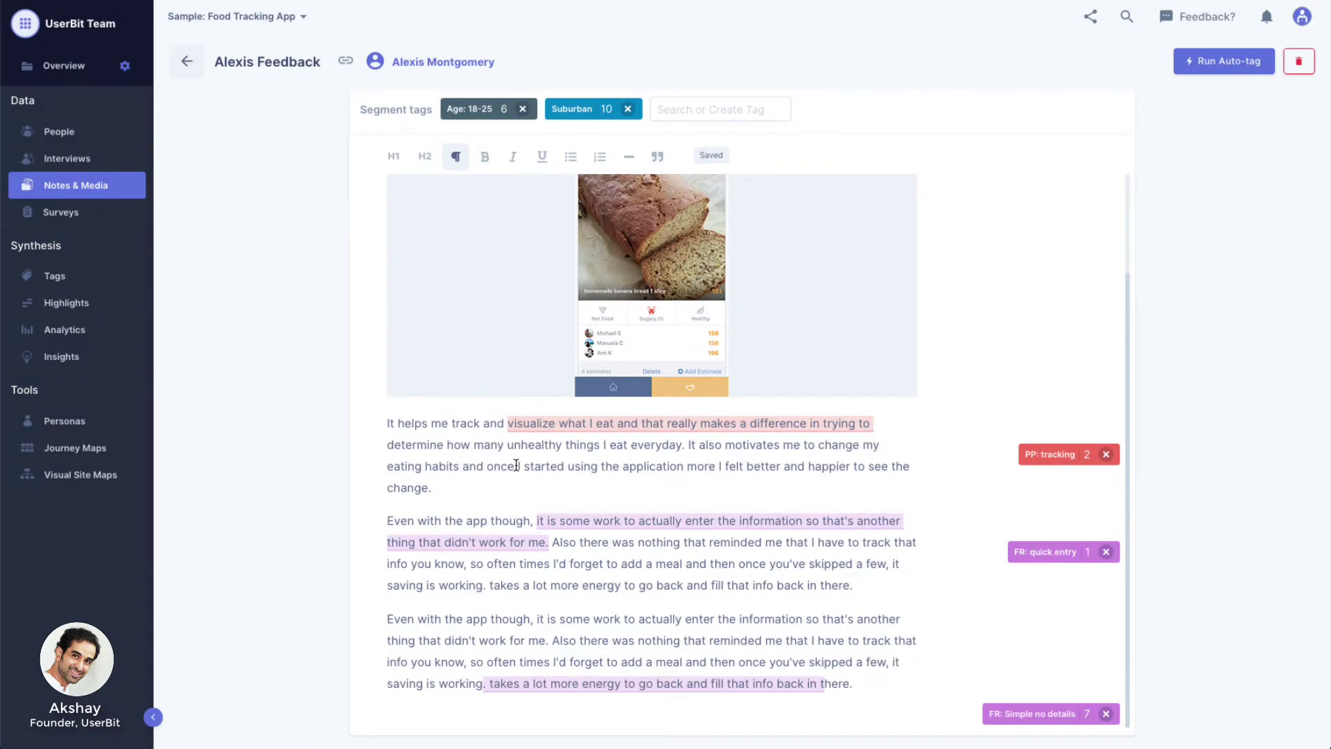
# Step: Tag the passage "I started using the application more I felt better and happier to see the change" in the feedback note with PP: tracking
pyautogui.moveTo(515, 465); pyautogui.dragTo(527, 487)
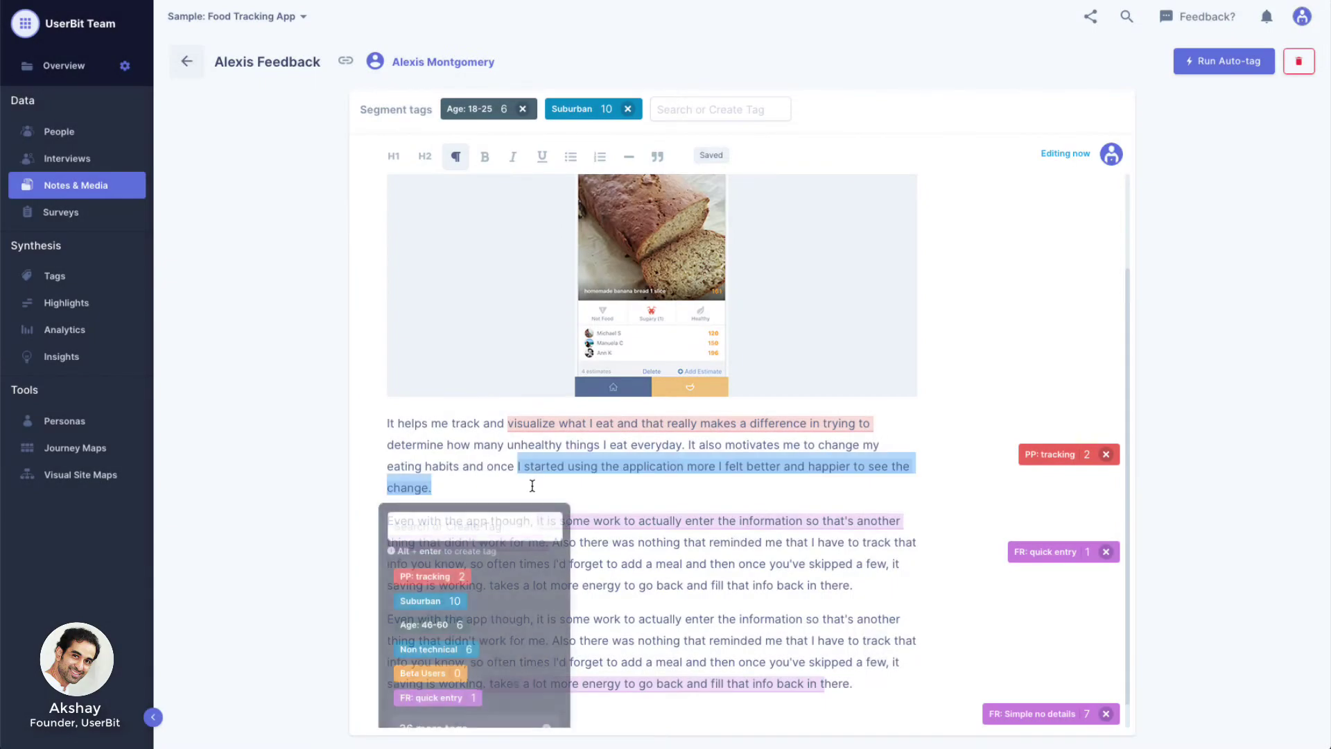
pyautogui.click(489, 579)
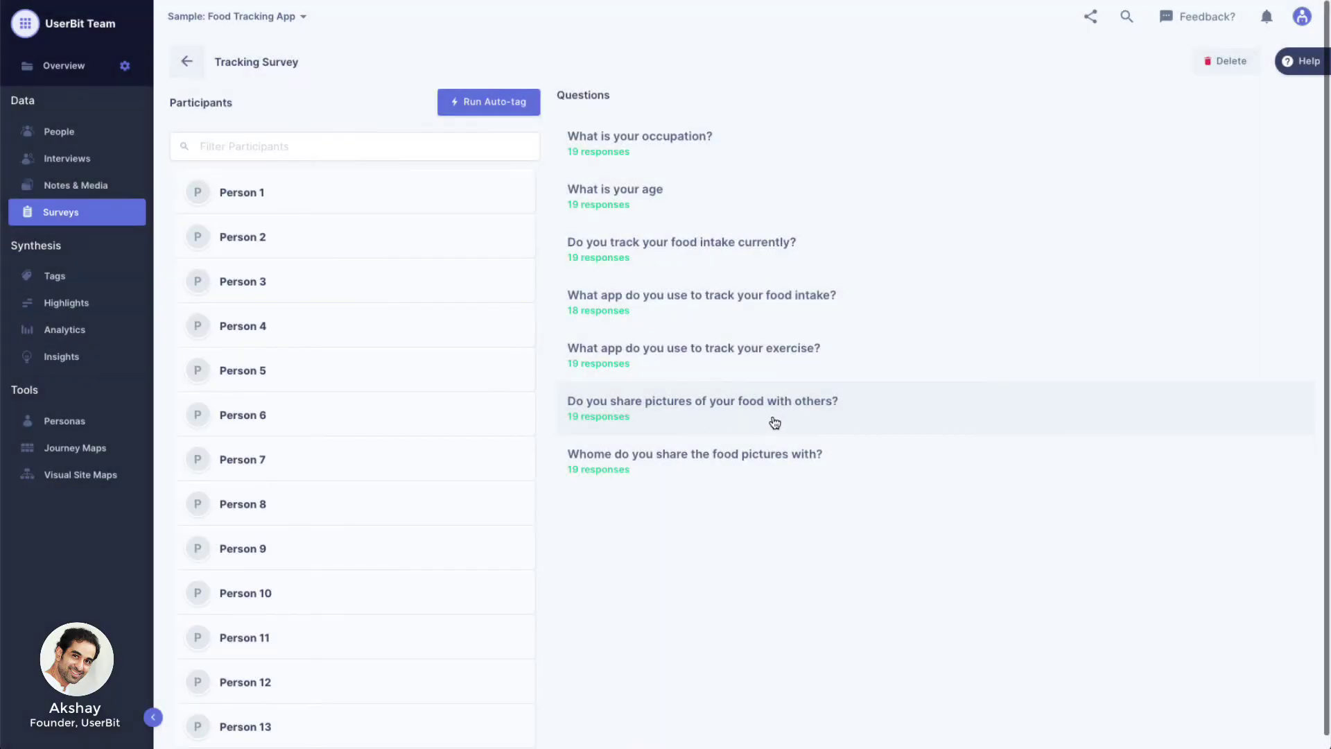
# Step: Add a tag to Person 2's answer to the survey question "Do you share pictures of your food with others?"
pyautogui.click(774, 422)
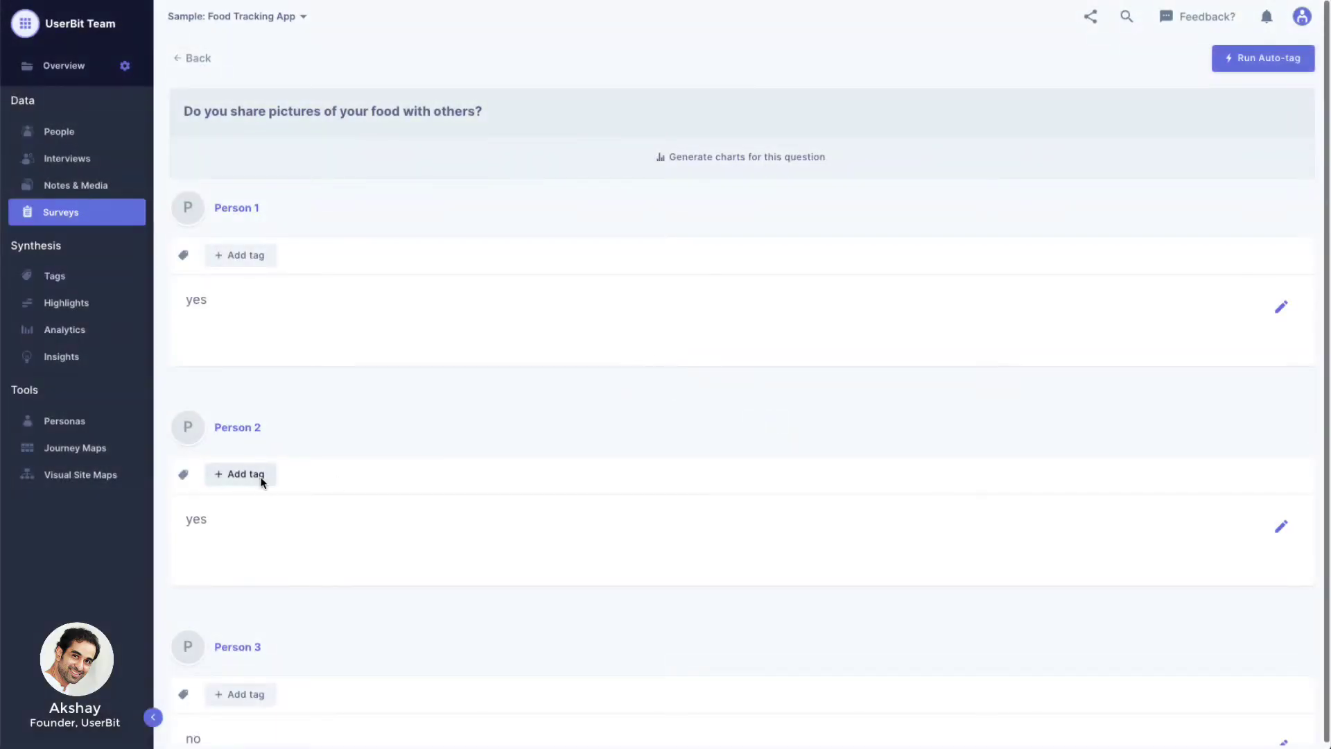
pyautogui.click(260, 476)
pyautogui.click(706, 319)
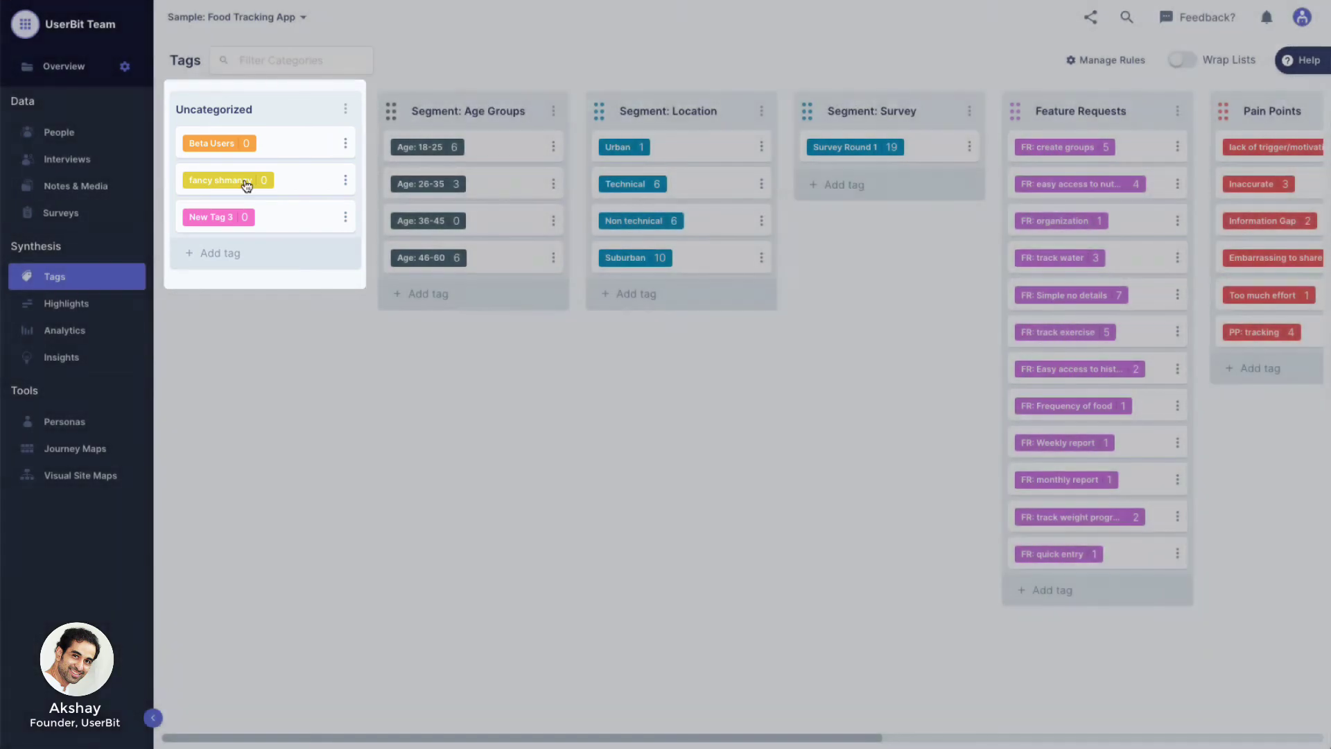
# Step: Move the uncategorized tag "fancy shmanzy" into the Feature Requests category, below the "easy access" tag
pyautogui.moveTo(243, 179); pyautogui.dragTo(1010, 222)
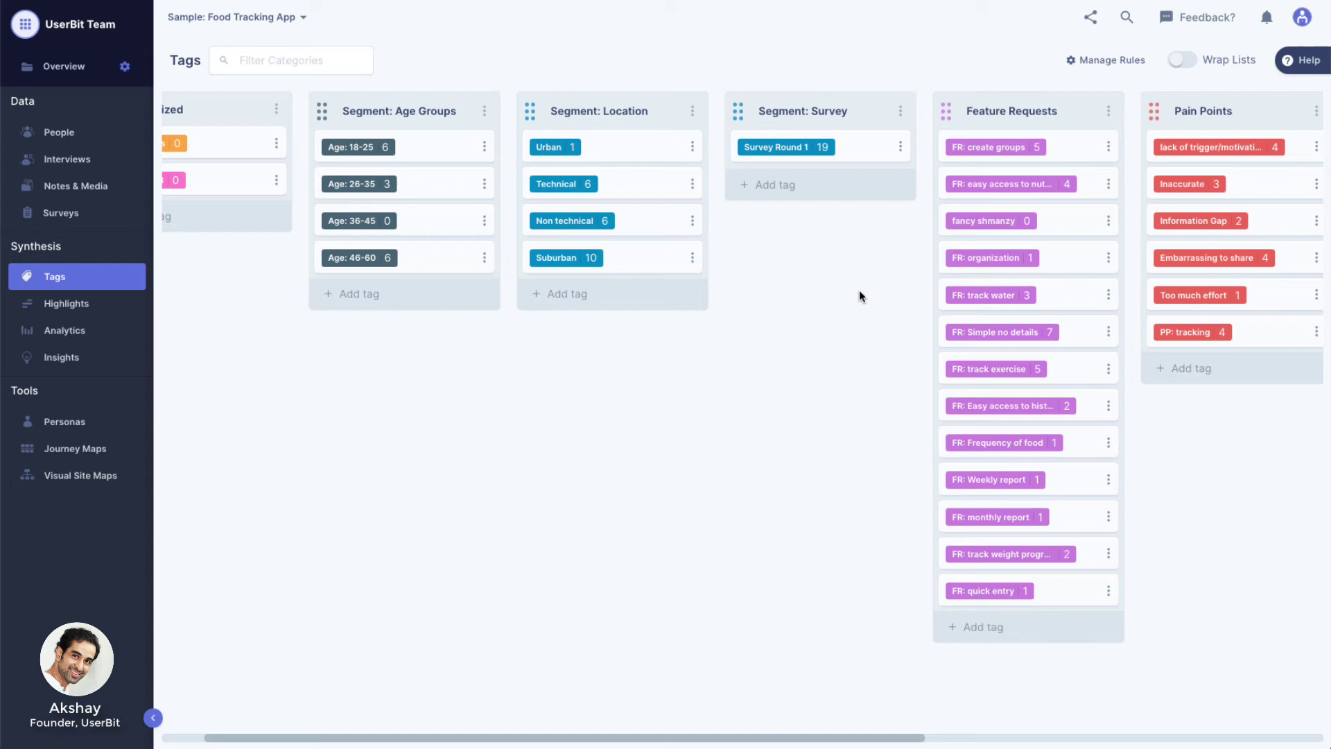
# Step: Add a tag category rule that places new tags starting with "FR:" in the Feature Requests category
pyautogui.click(1096, 60)
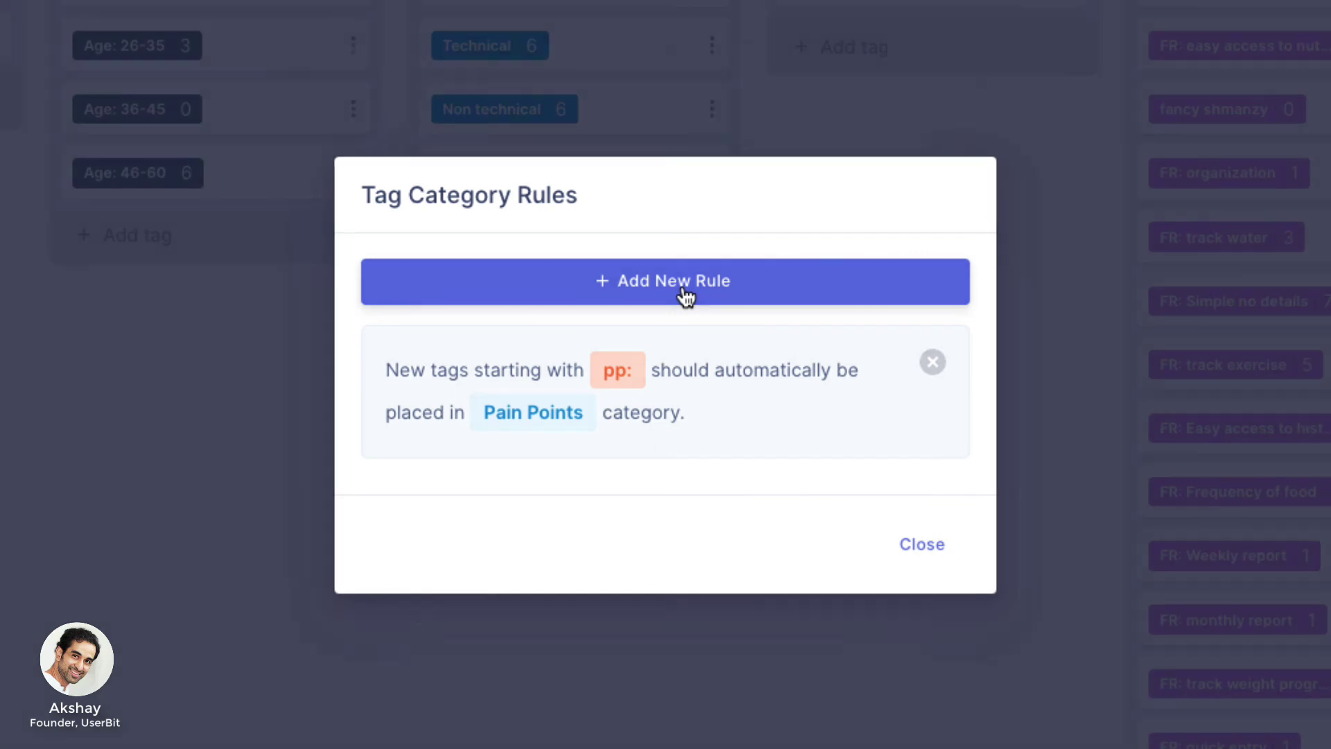
pyautogui.click(684, 294)
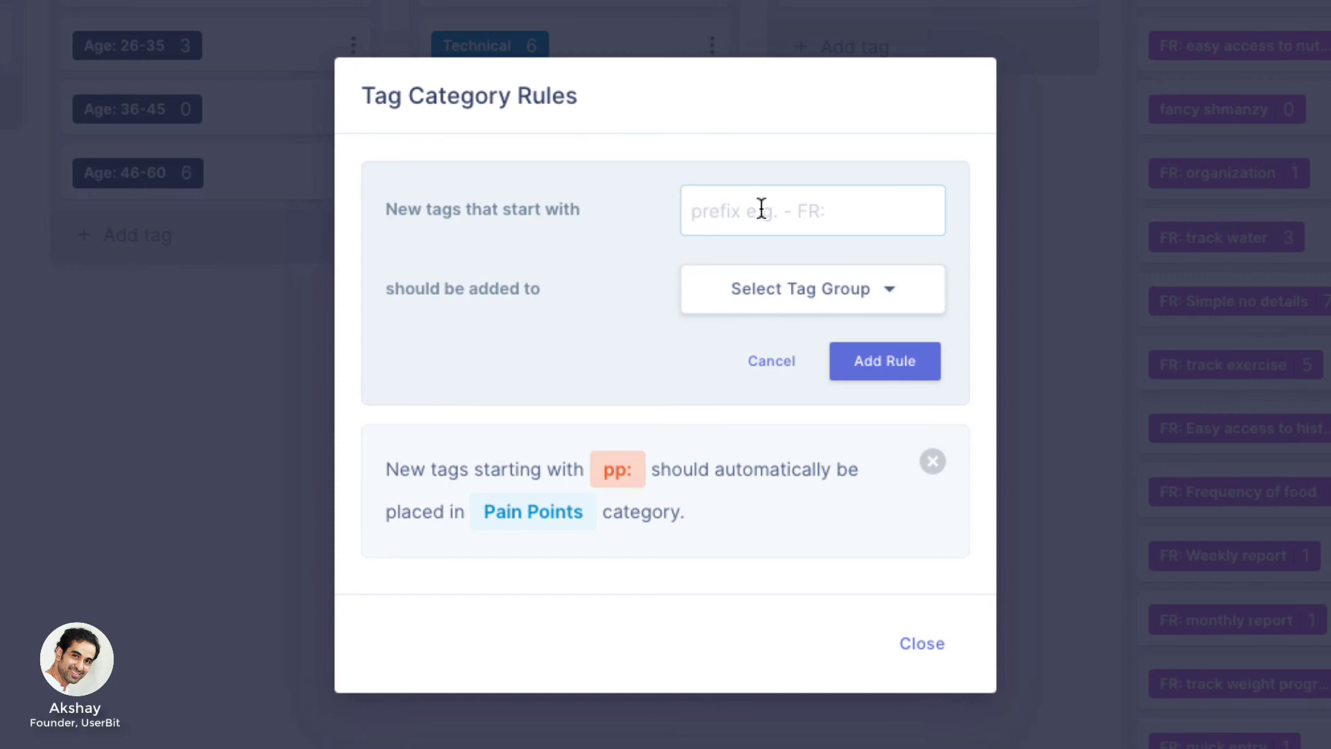
pyautogui.write('FR:')
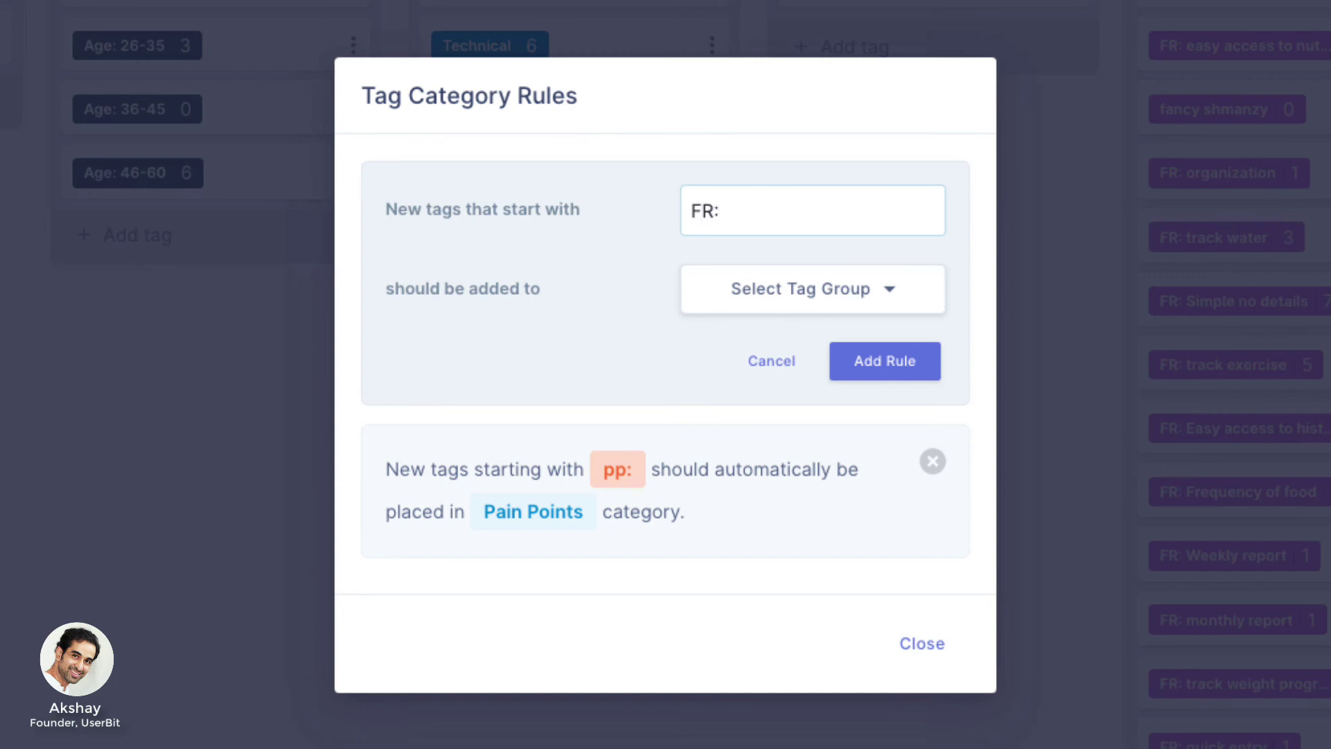
pyautogui.click(797, 289)
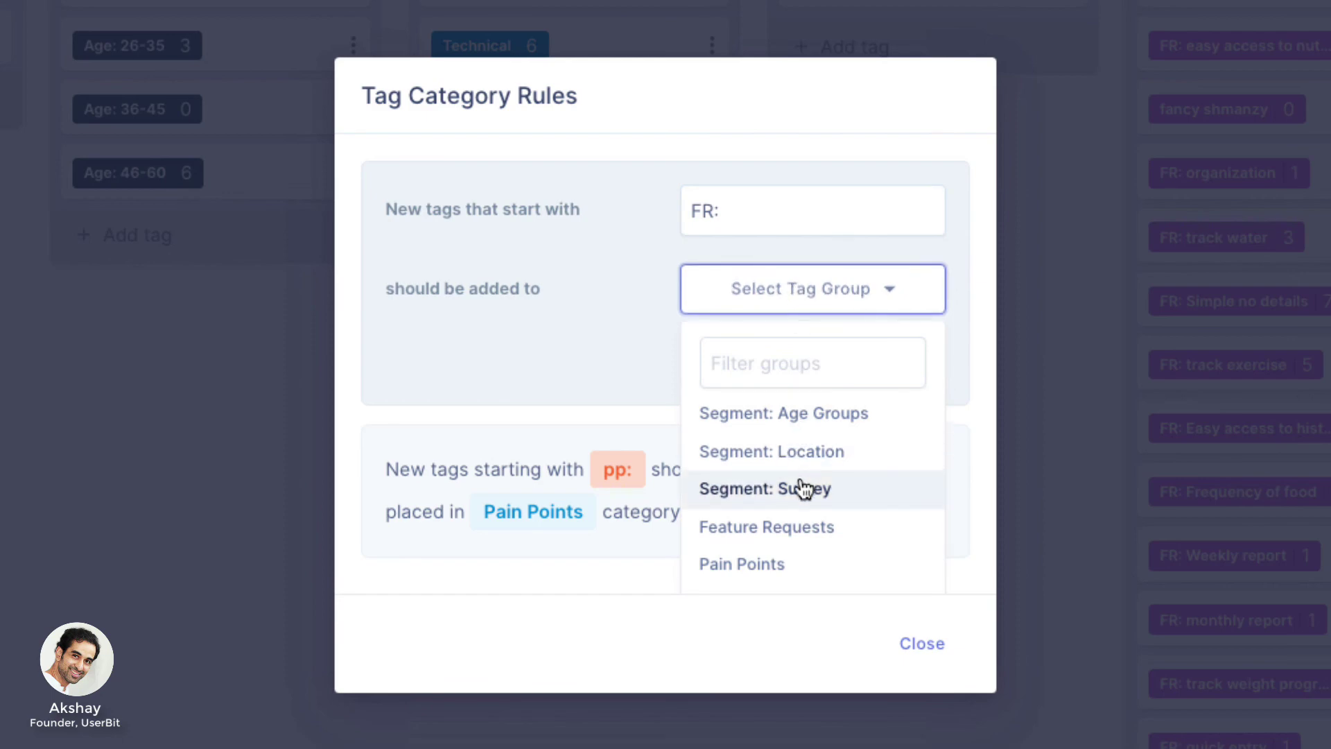
pyautogui.click(797, 528)
pyautogui.click(893, 368)
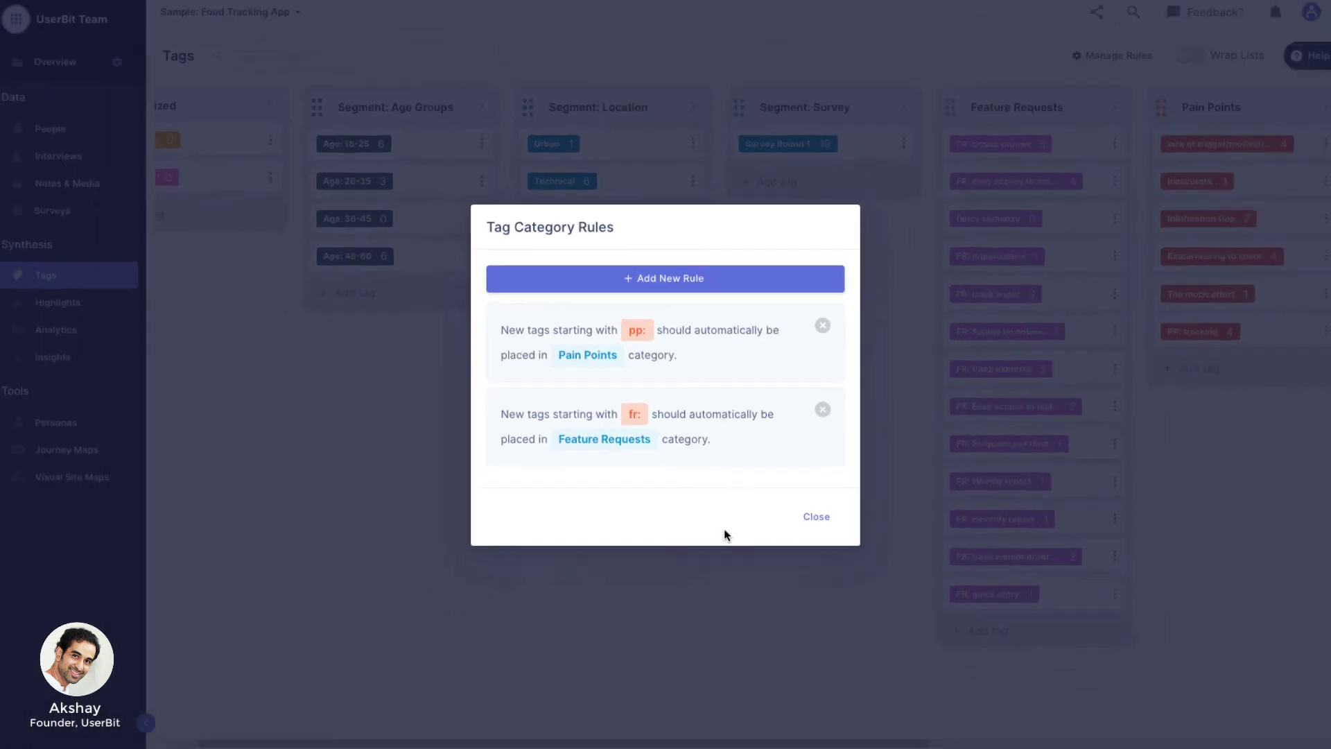
pyautogui.click(815, 514)
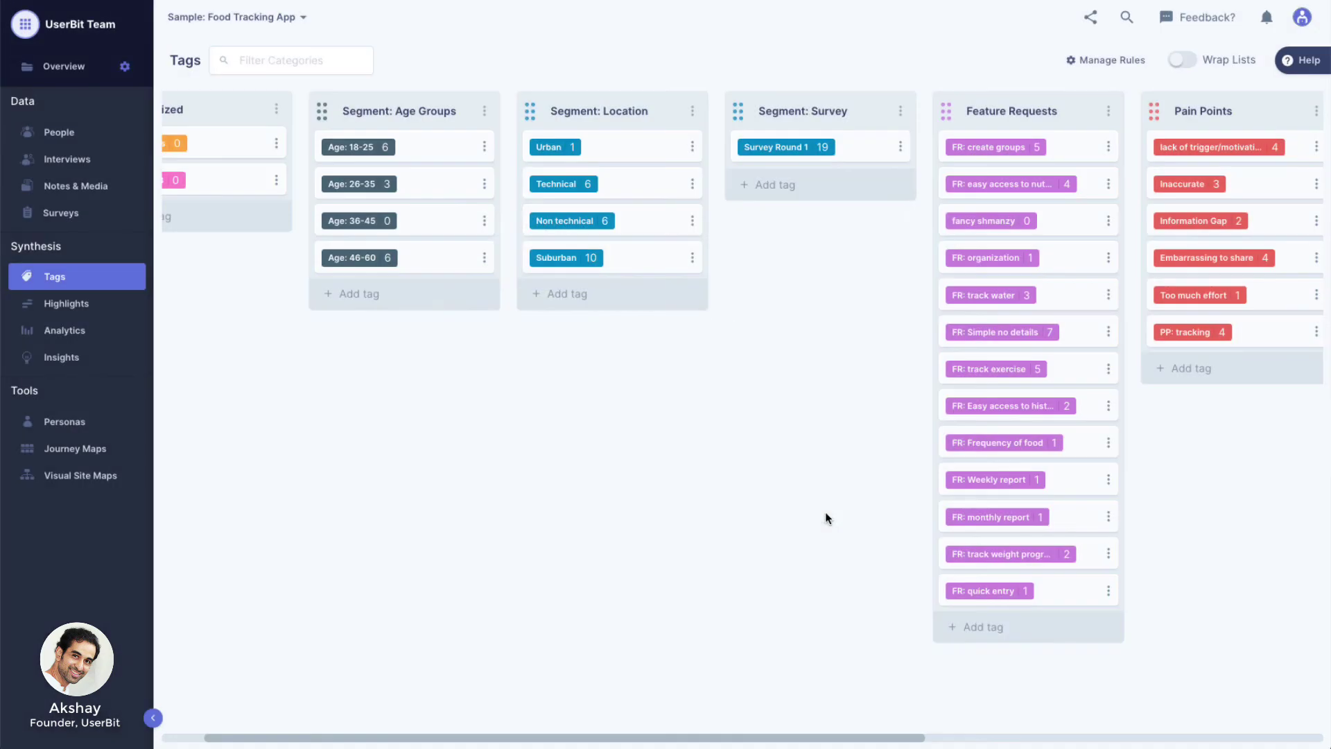